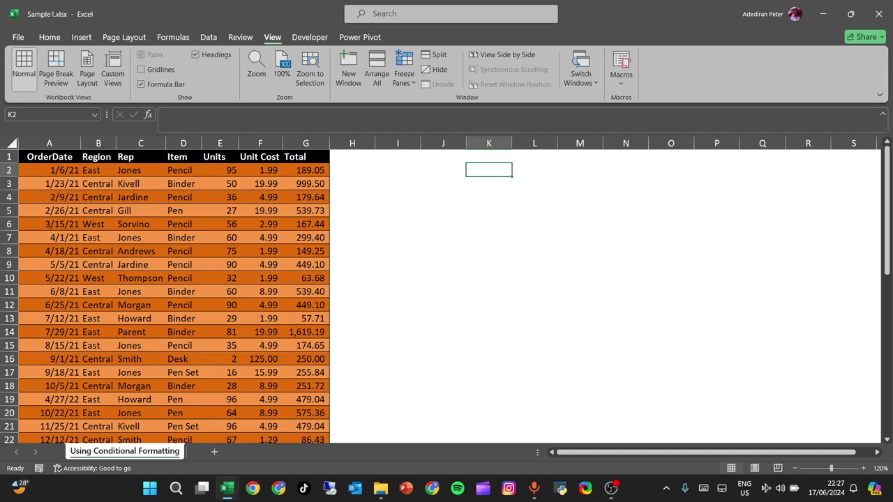
Step: Start a FILTER formula in cell I2 using the whole order table A1:G44, headers included, as the array
left_click(398, 157)
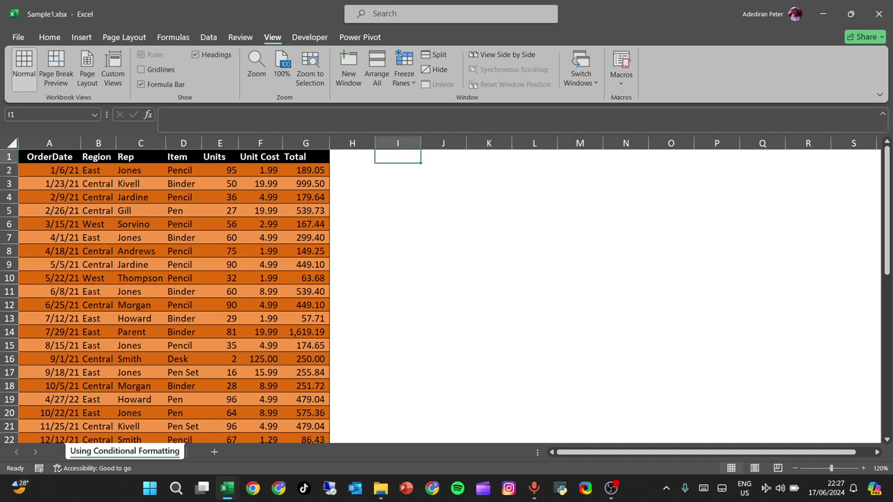
left_click(260, 197)
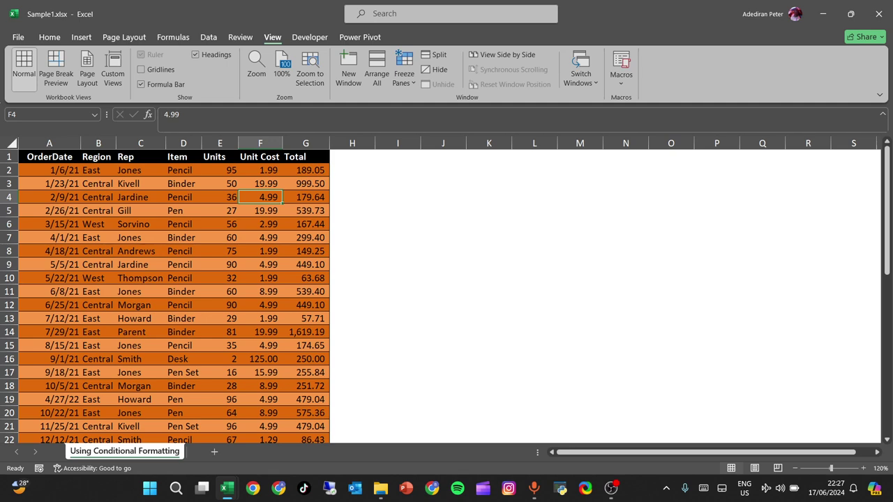
left_click(398, 170)
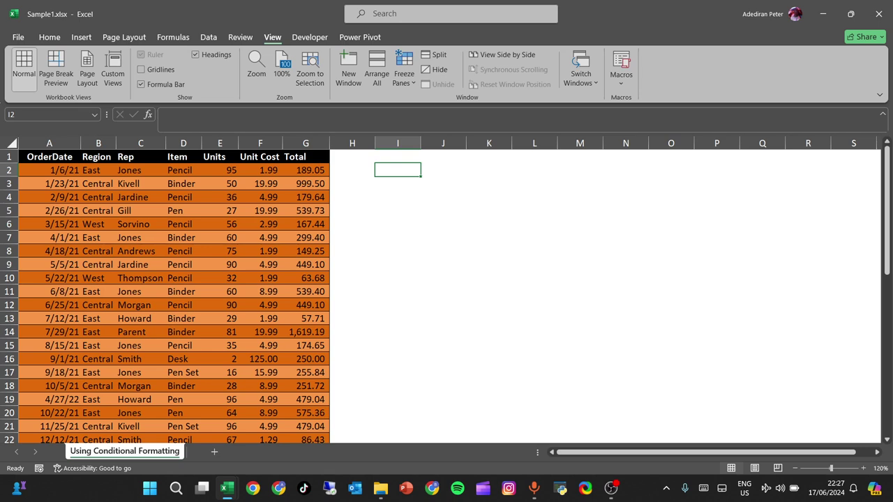
type("=")
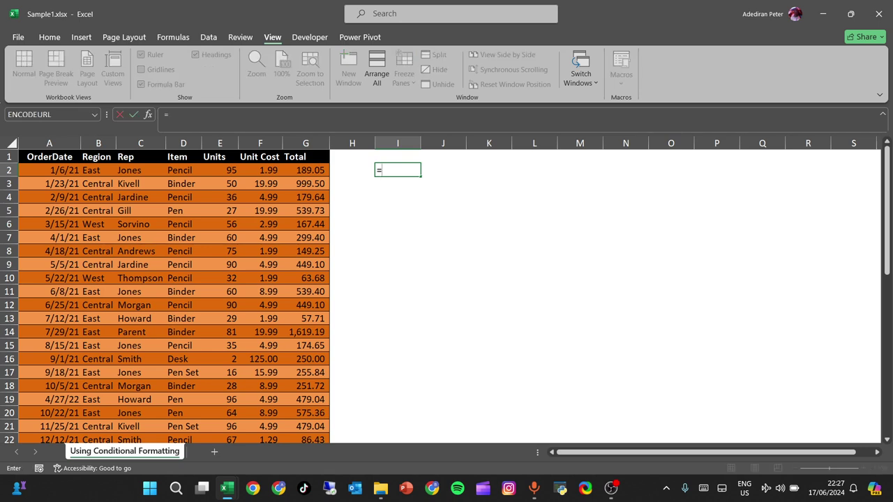
type("filte")
key("Tab")
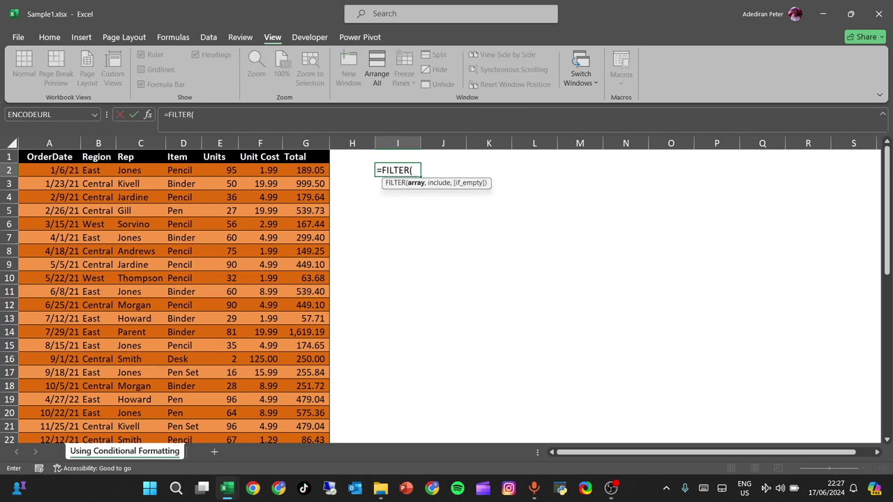
left_click(49, 156)
left_click_drag(49, 157, 324, 159)
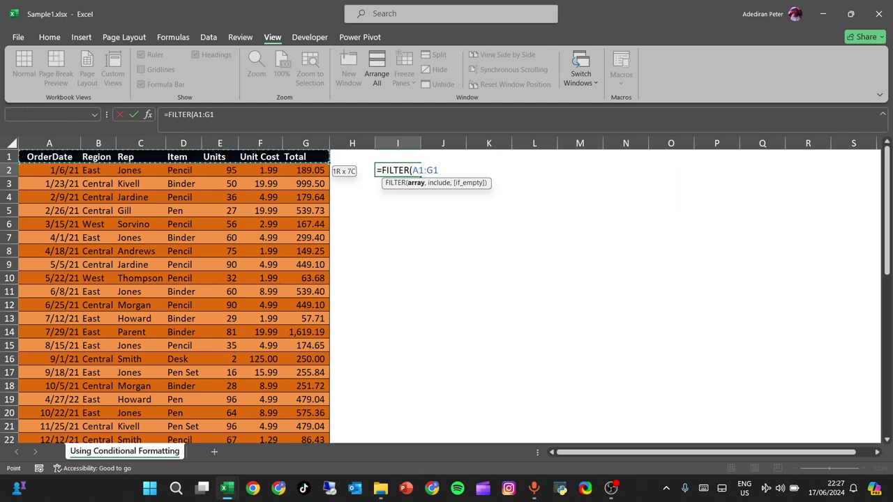
key("ctrl+shift+Down")
type(",")
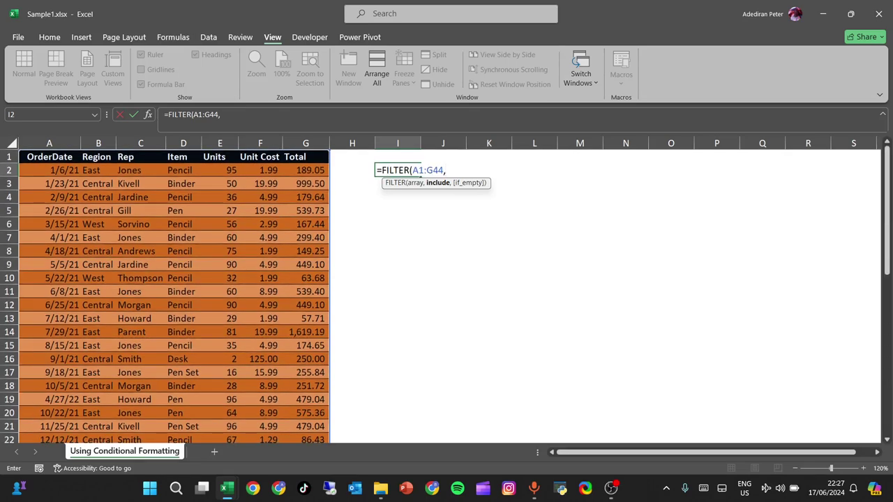
Step: Set the FILTER include condition to B2:B44=J1 so rows are matched by region, and close the function
left_click(98, 171)
key("ctrl+shift+Down")
scroll(446, 296, "up", 8)
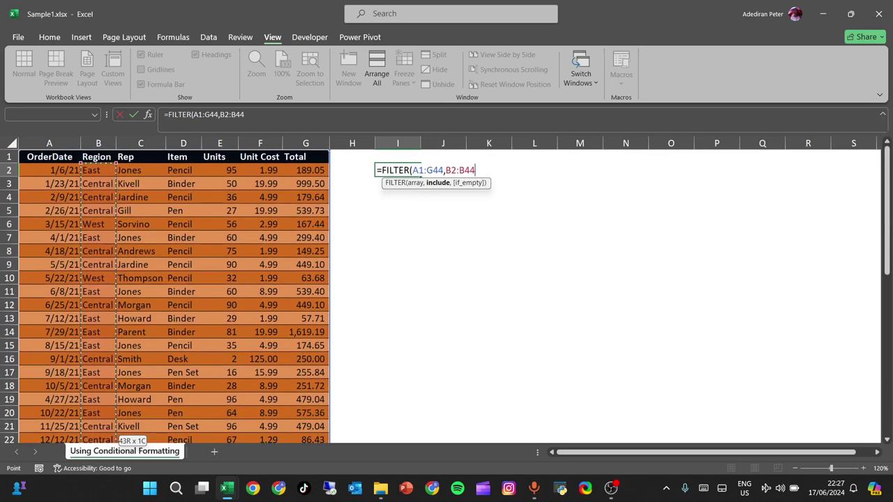
type("=")
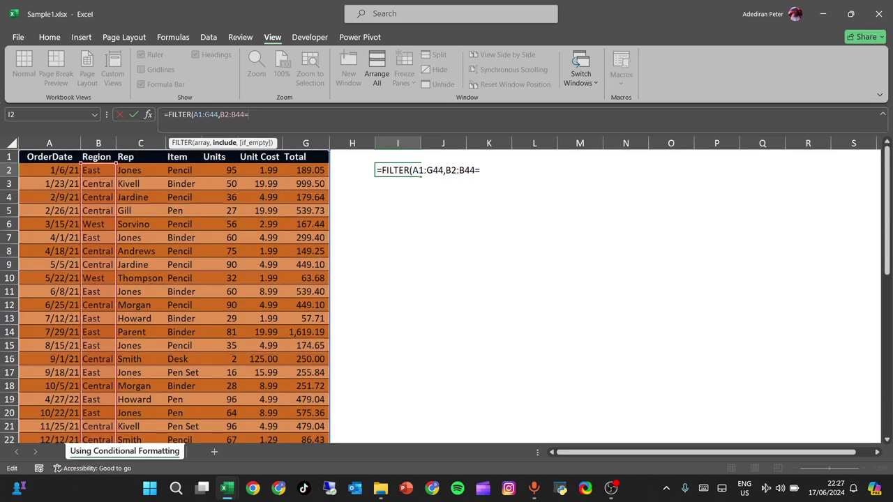
left_click(442, 156)
type(")")
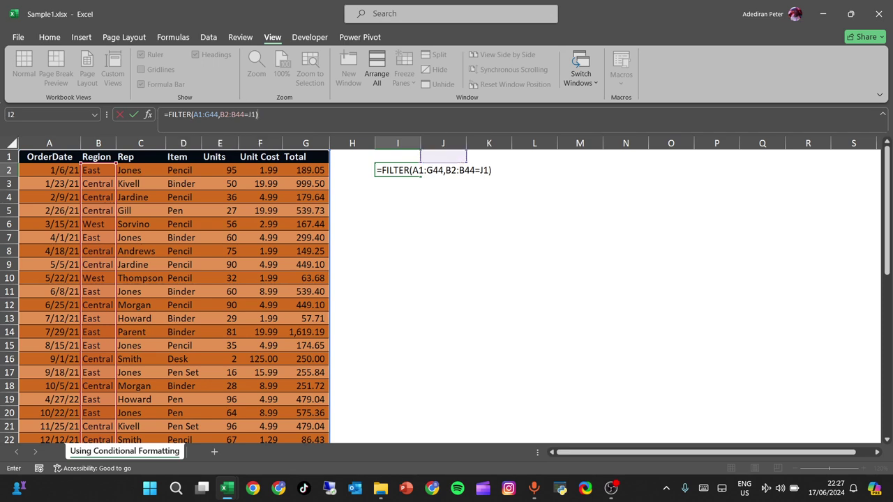
Step: Wrap the FILTER formula in IFERROR with an empty string ("") as the error value and commit it
left_click(381, 170)
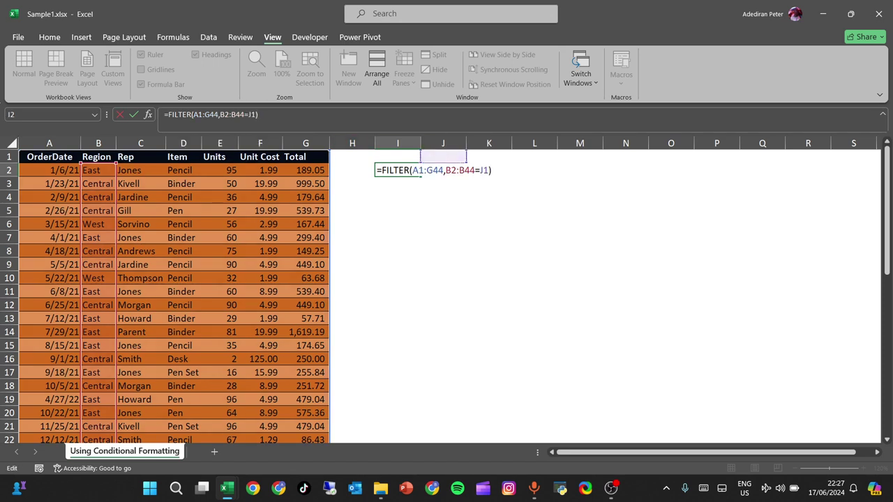
type("ifer")
key("Tab")
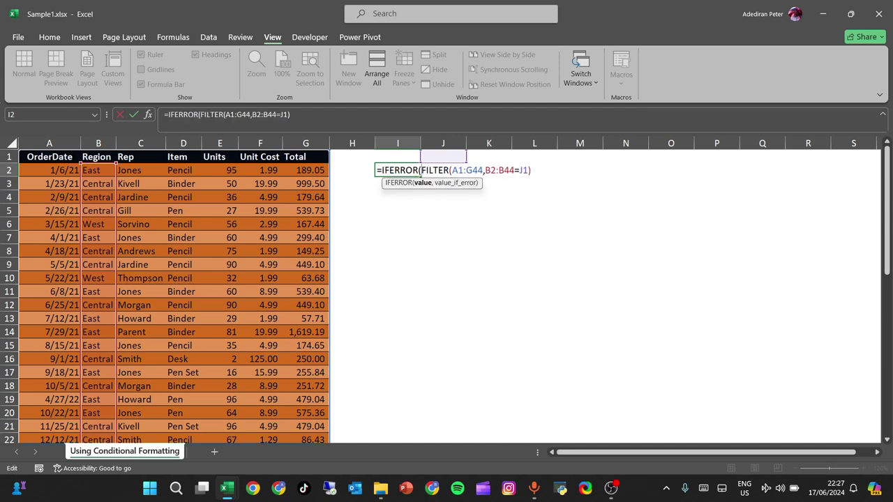
key("End")
type(",\"\")")
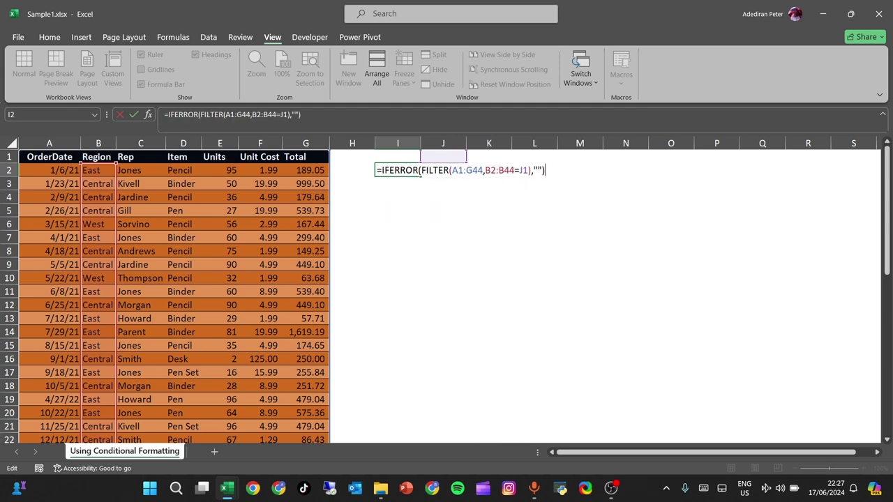
key("Return")
Step: Enter East in cell J1 as the region to filter by
left_click(397, 157)
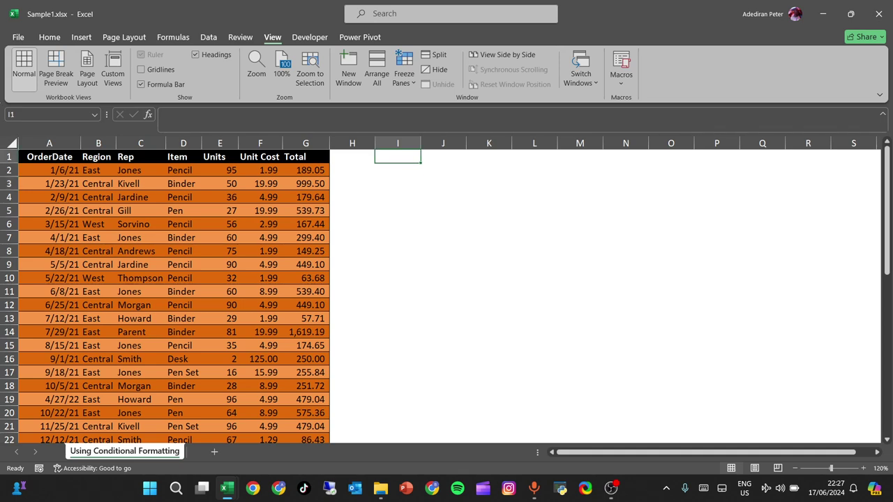
left_click(442, 157)
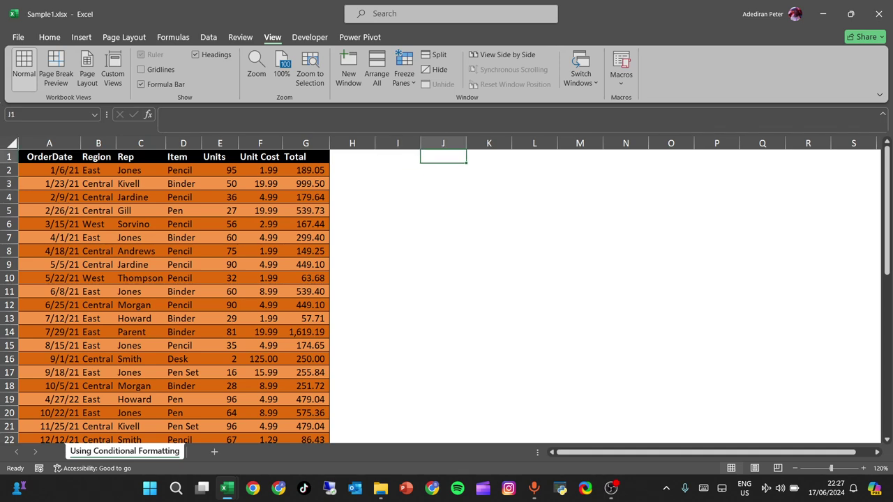
type("esat")
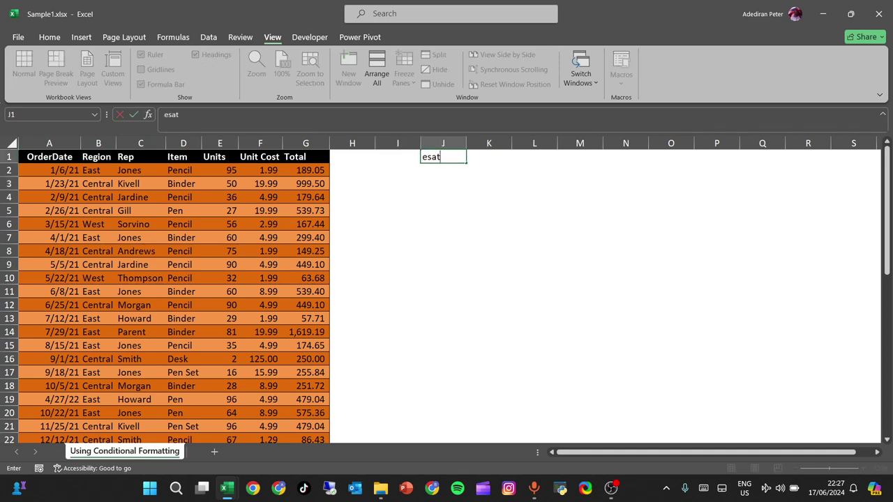
key("Return")
left_click(443, 156)
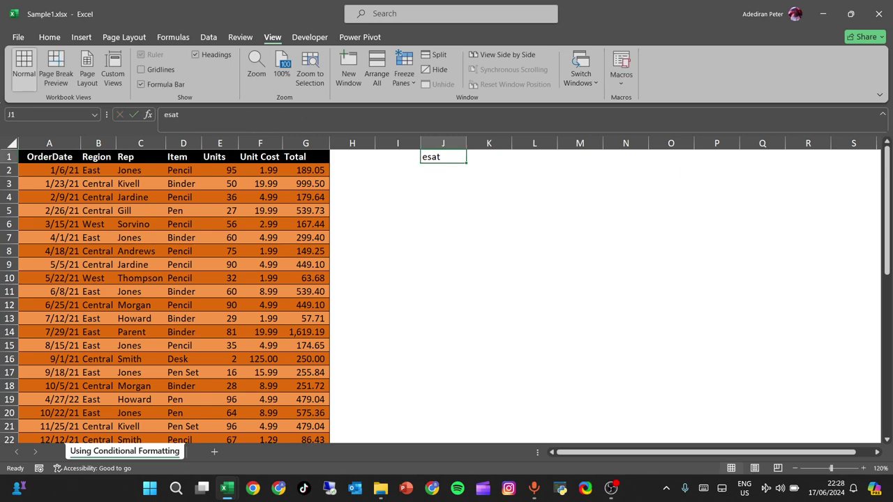
type("East")
key("Return")
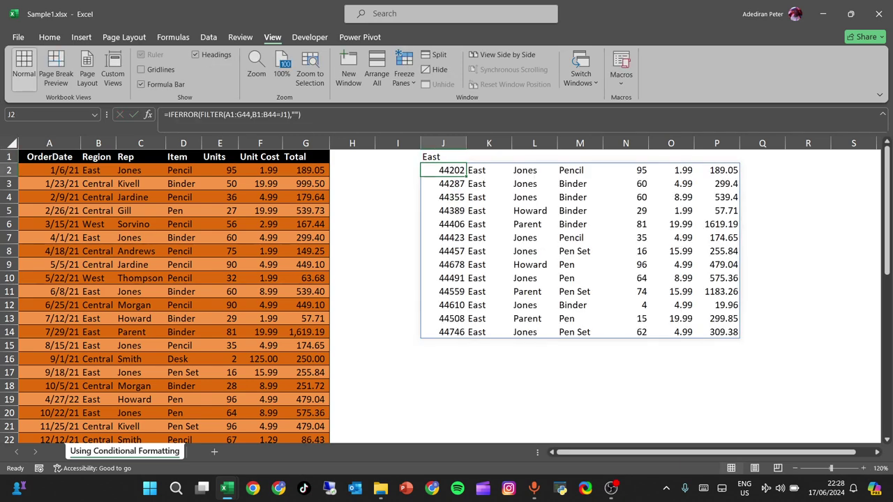
Step: Change the region criterion in cell J1 to Central
left_click(443, 157)
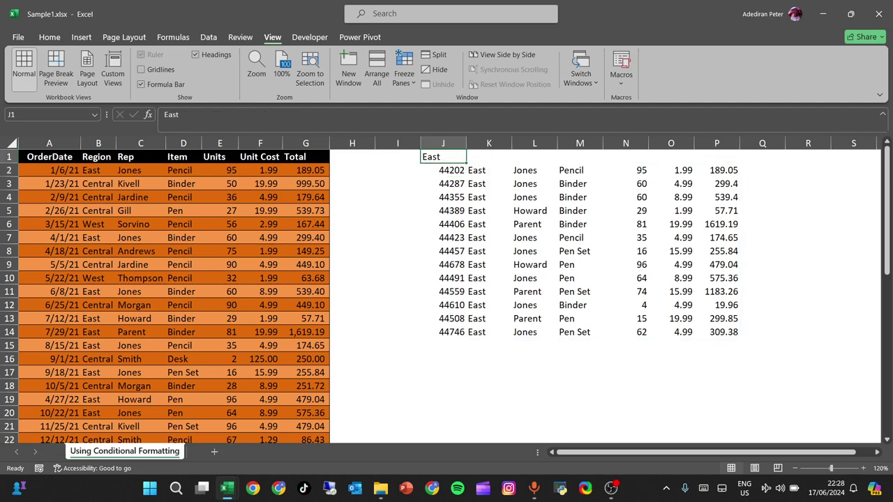
type("Central")
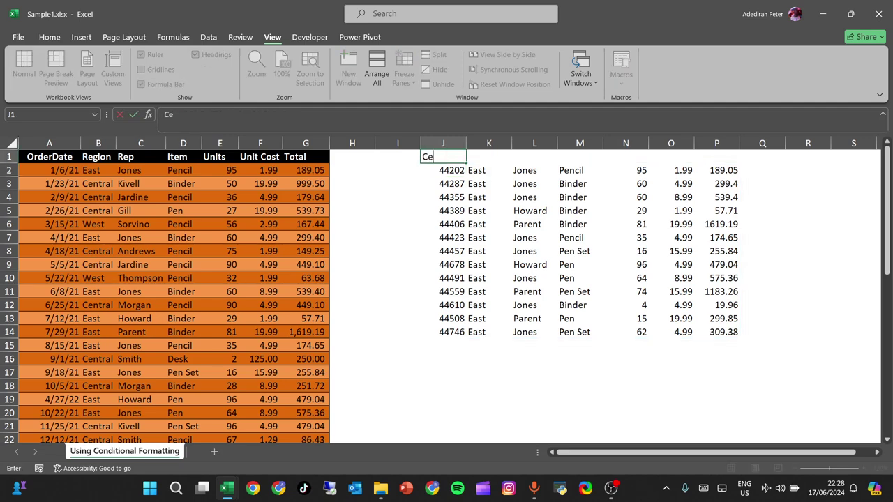
key("Return")
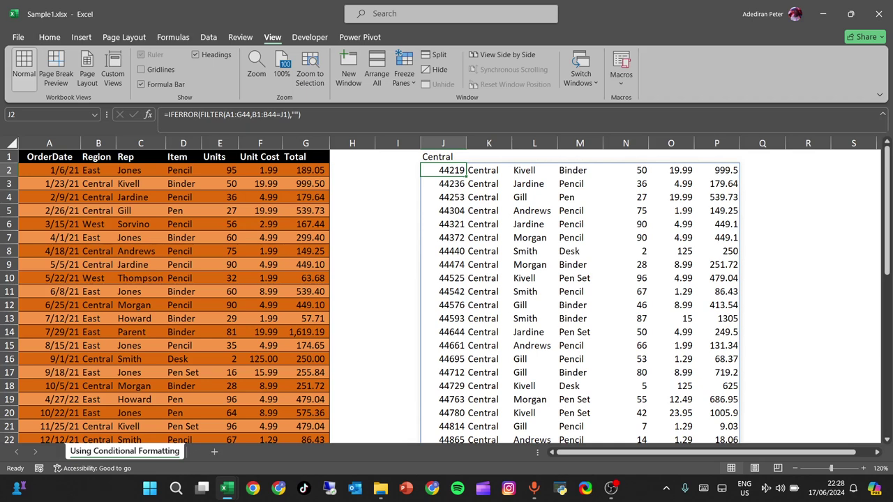
left_click(49, 170)
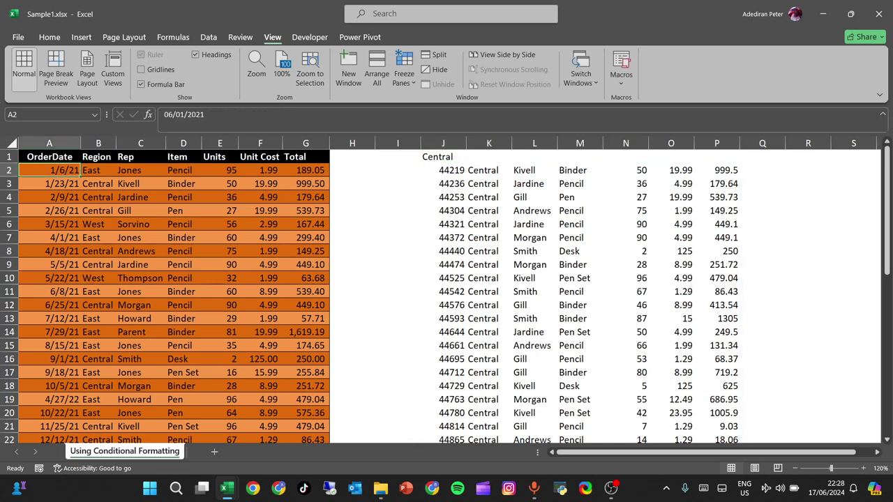
left_click(443, 143)
right_click(442, 144)
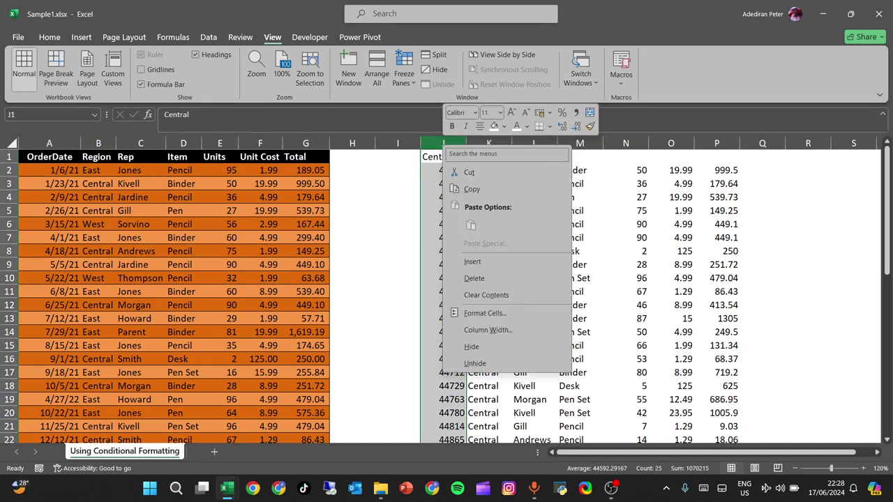
key("Escape")
Step: Copy only the formatting of date cell A2 onto the whole of column J
left_click(49, 171)
key("ctrl+c")
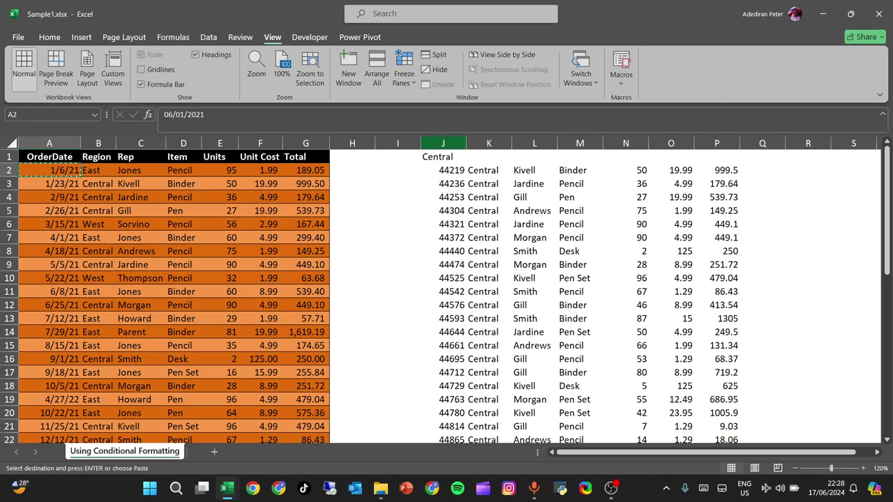
left_click(443, 143)
right_click(453, 145)
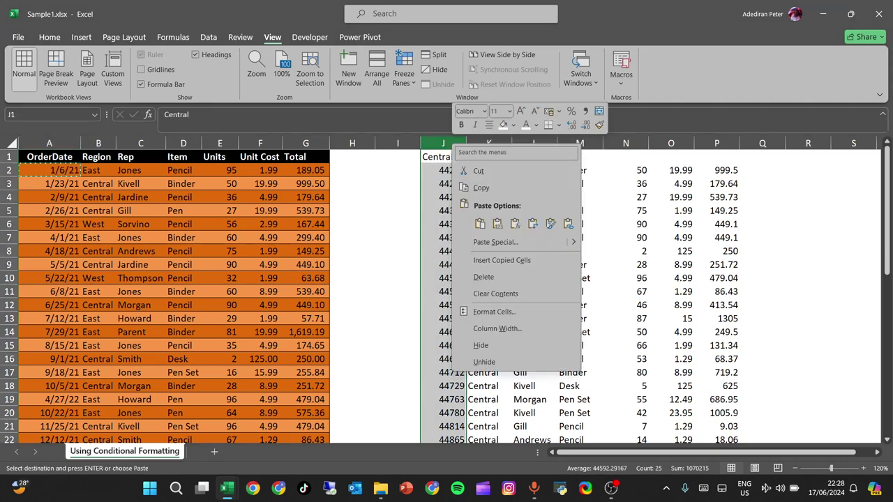
left_click(550, 223)
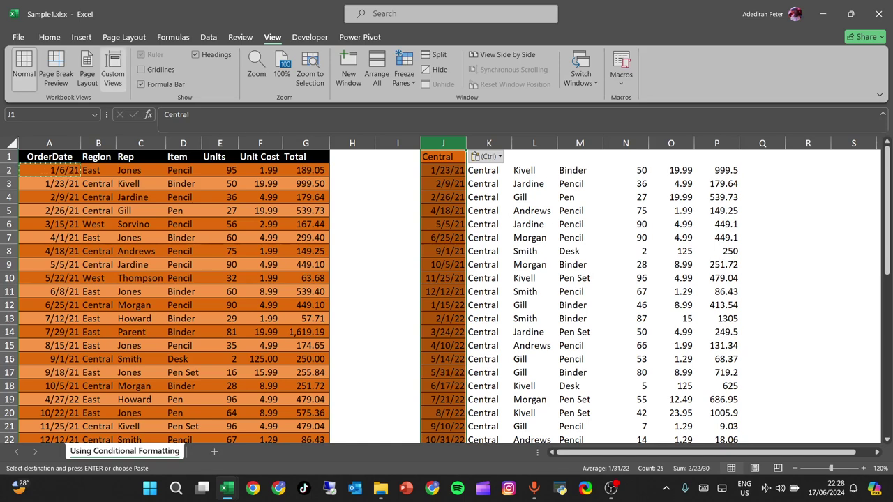
Step: Remove the pasted fill colour and all borders from column J, keeping its date format
left_click(49, 37)
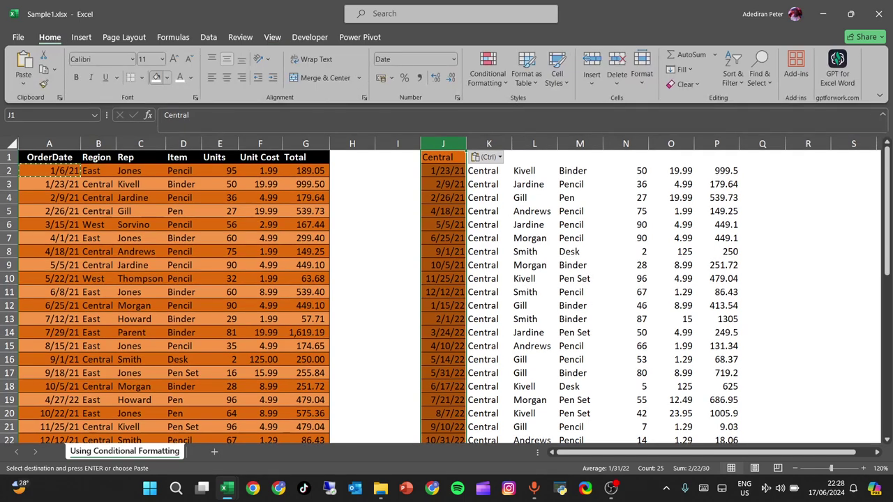
key("Escape")
left_click(141, 78)
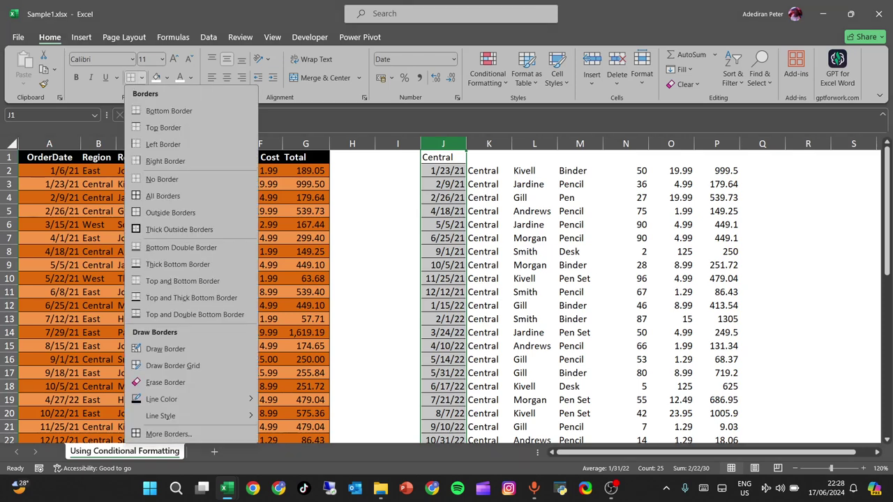
left_click(162, 180)
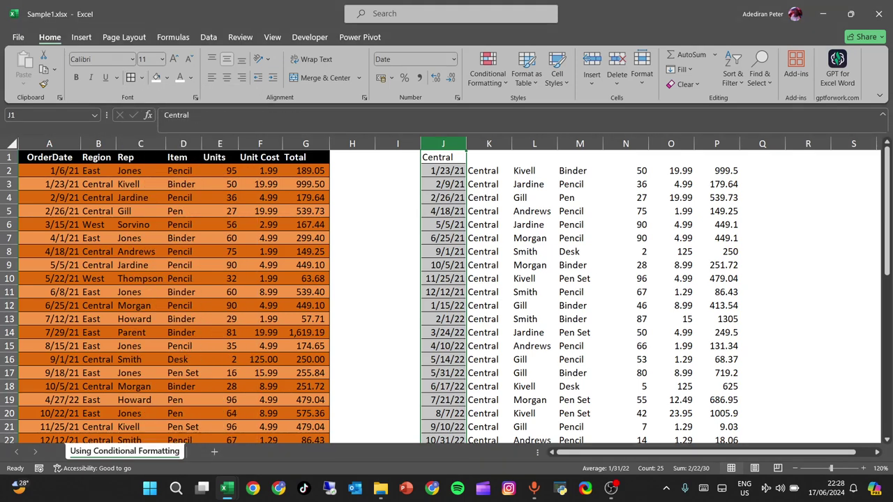
left_click(444, 224)
left_click(442, 143)
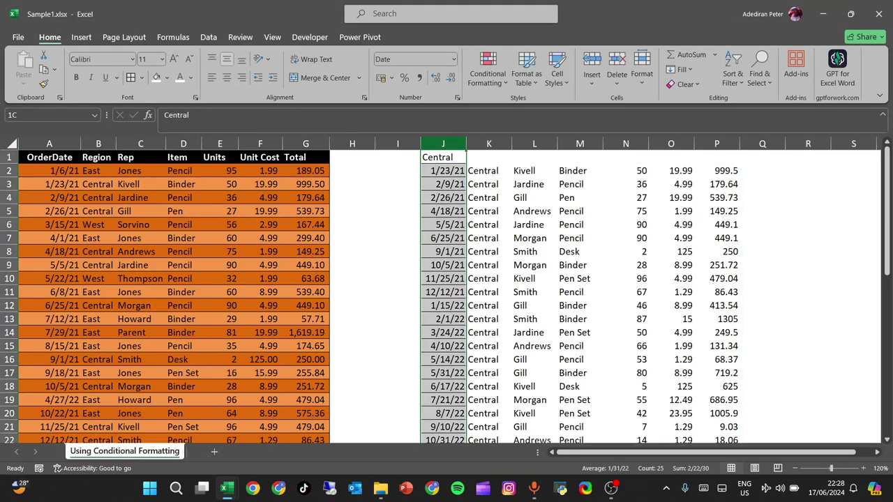
left_click(143, 77)
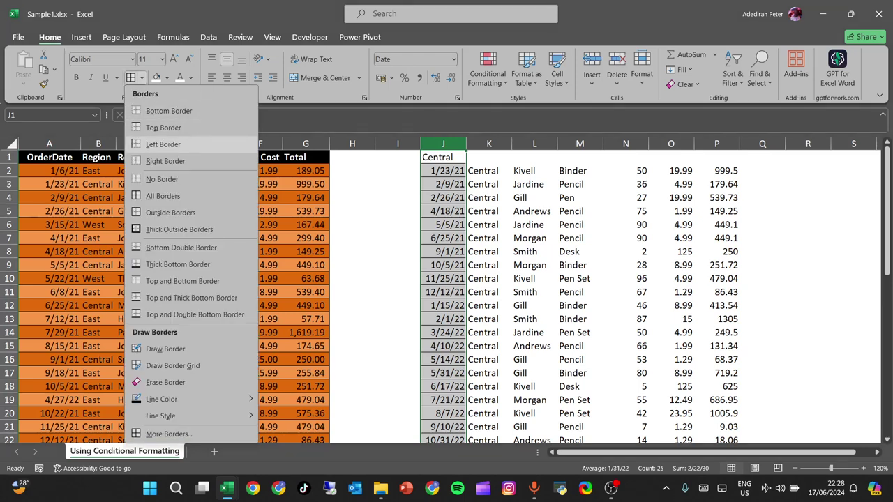
left_click(155, 179)
left_click(155, 183)
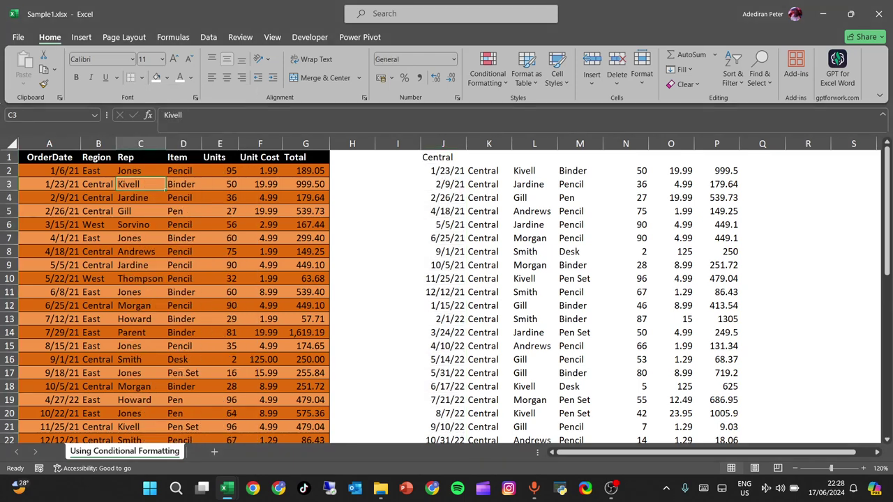
Step: Change the region criterion in cell J1 to West
left_click(444, 211)
left_click(442, 157)
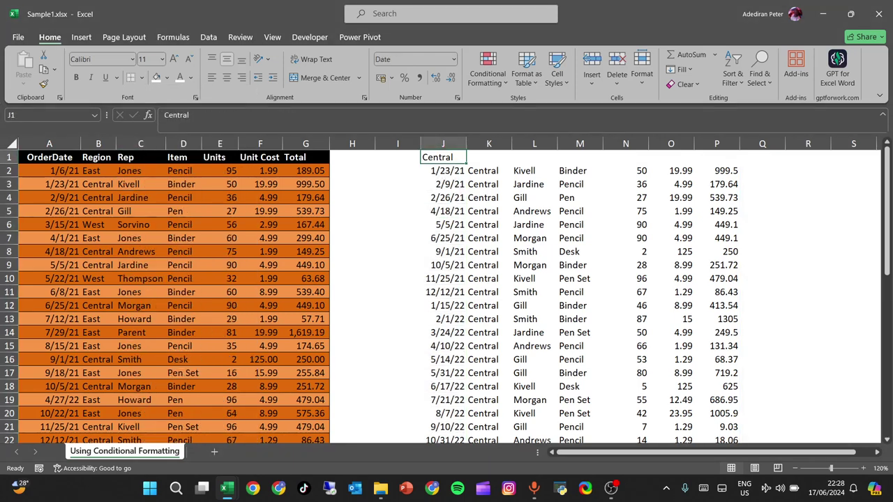
type("West")
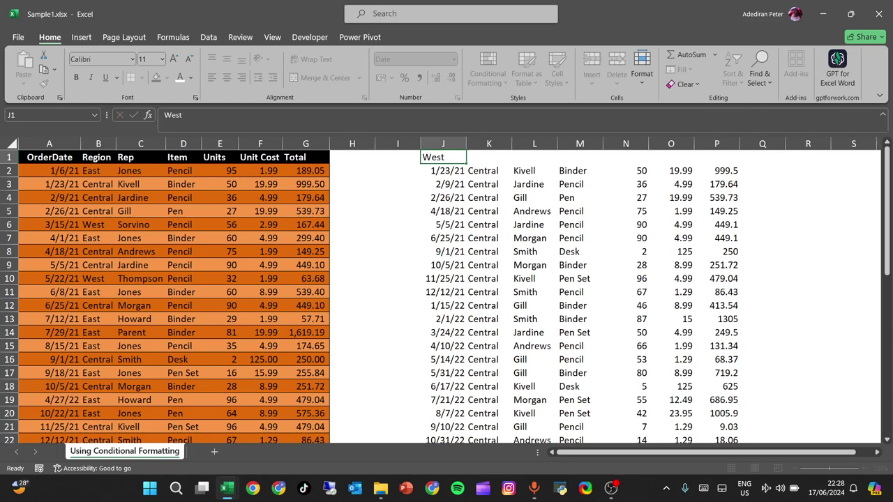
key("Return")
left_click(443, 158)
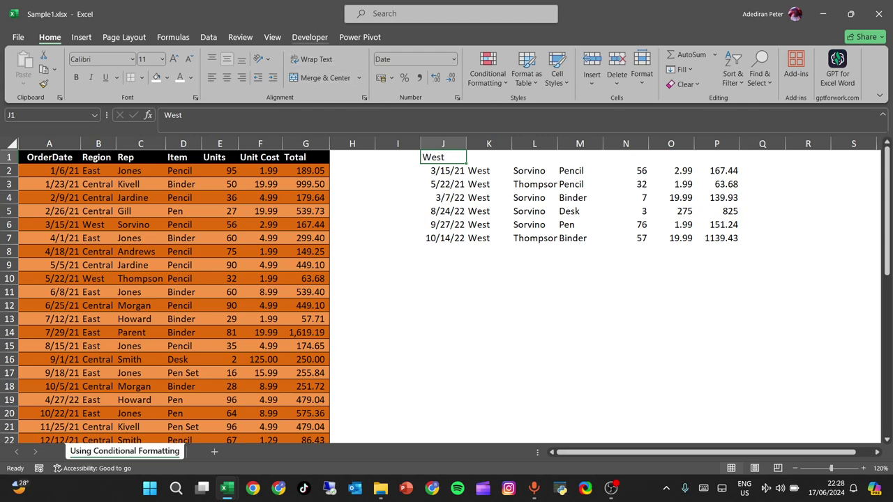
left_click(308, 37)
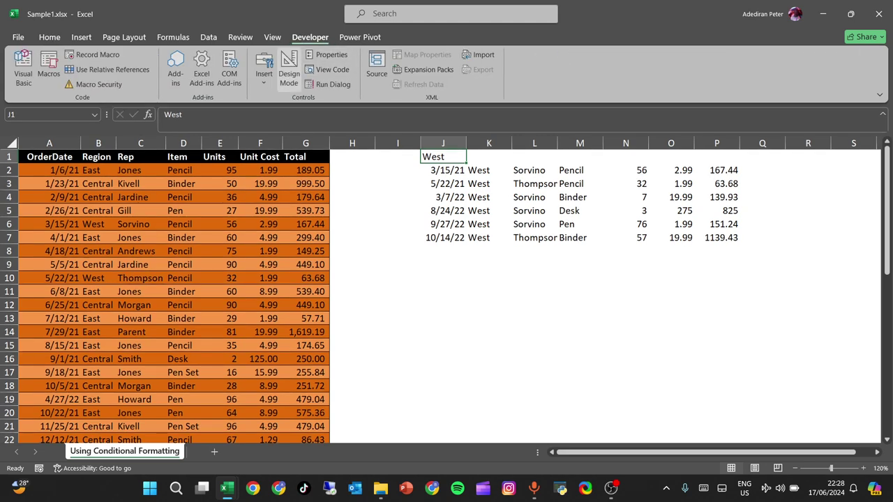
left_click(289, 73)
left_click(264, 73)
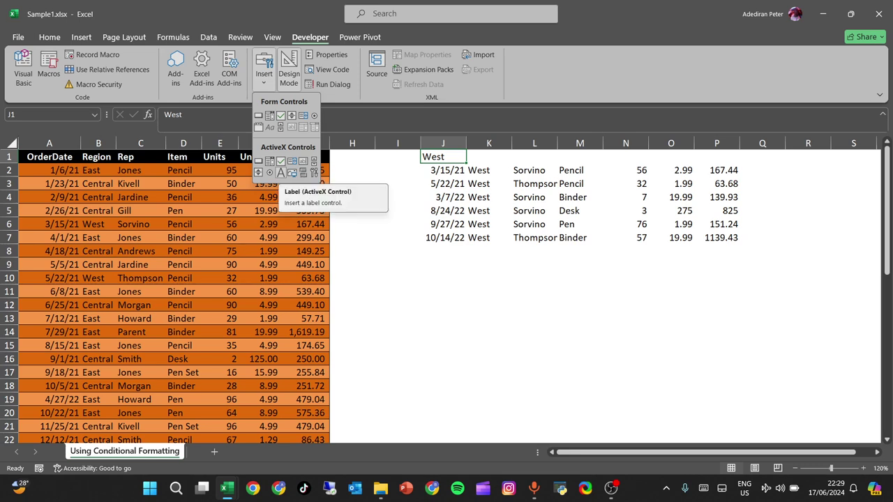
left_click(280, 173)
left_click_drag(378, 181, 603, 225)
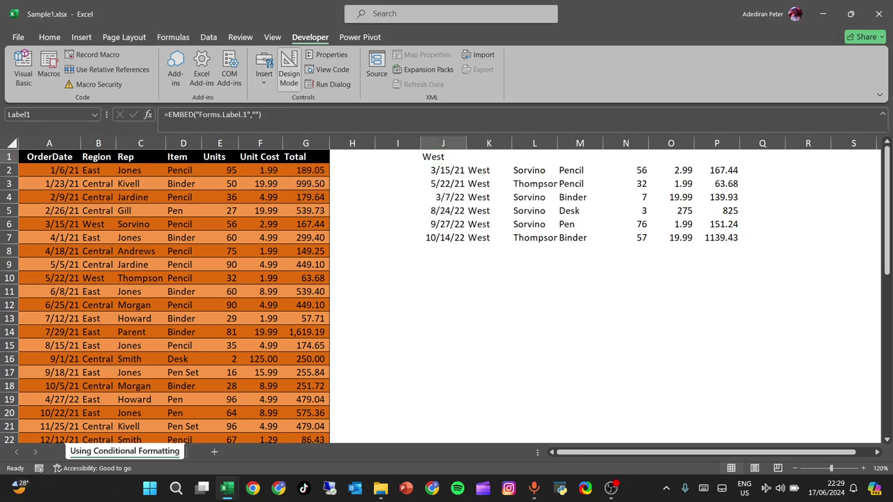
key("Delete")
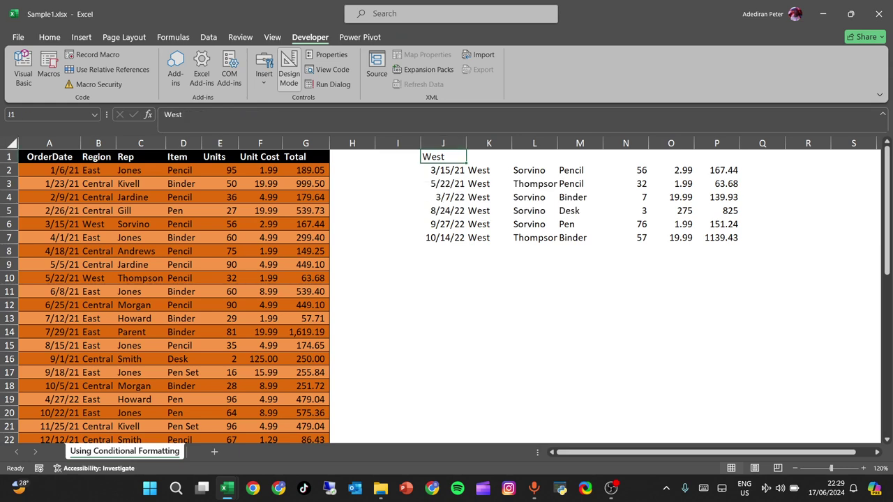
Step: Insert an ActiveX text box over cells J1 to M1 and increase row 1's height so the box fits inside it
left_click(263, 70)
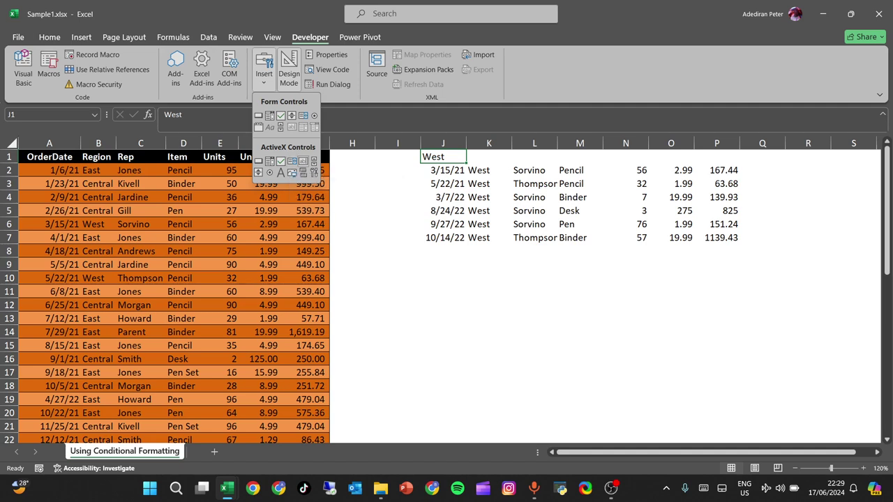
left_click(280, 172)
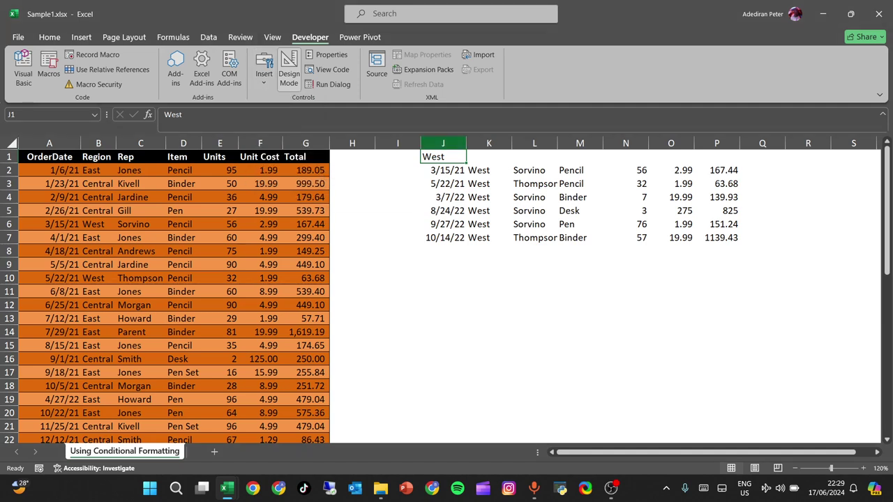
left_click_drag(481, 153, 646, 172)
left_click_drag(564, 162, 498, 158)
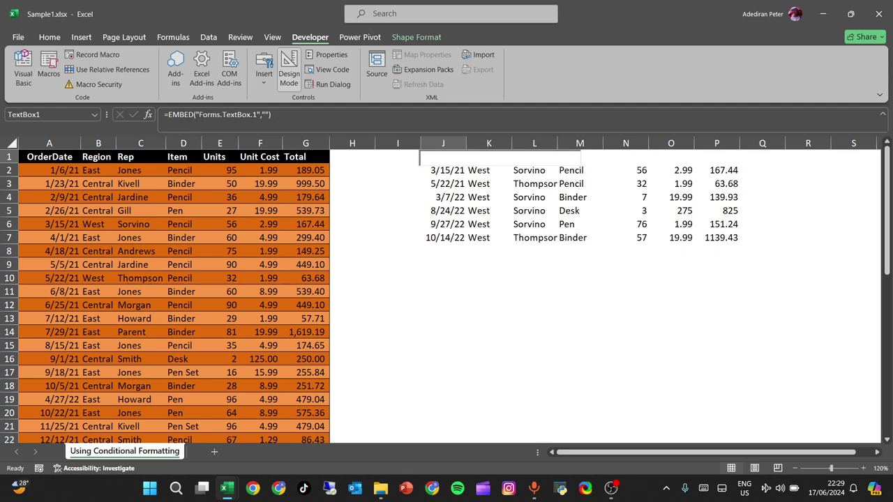
left_click_drag(9, 163, 9, 174)
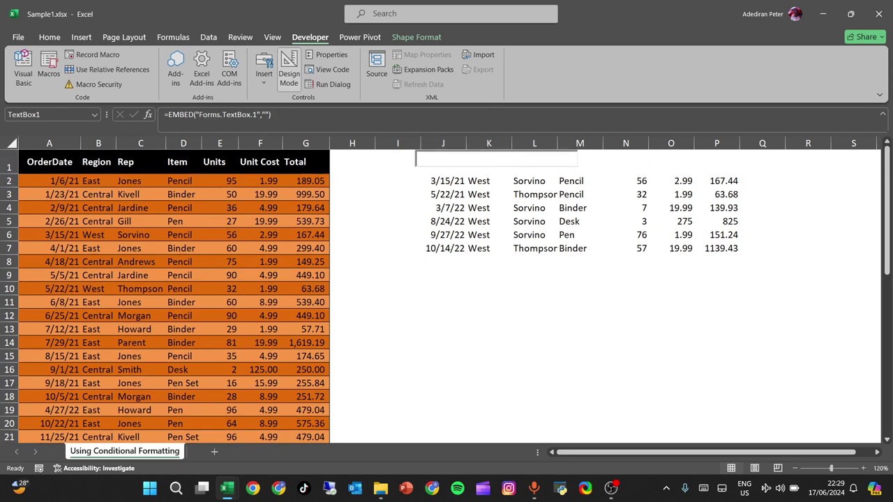
left_click_drag(502, 160, 503, 160)
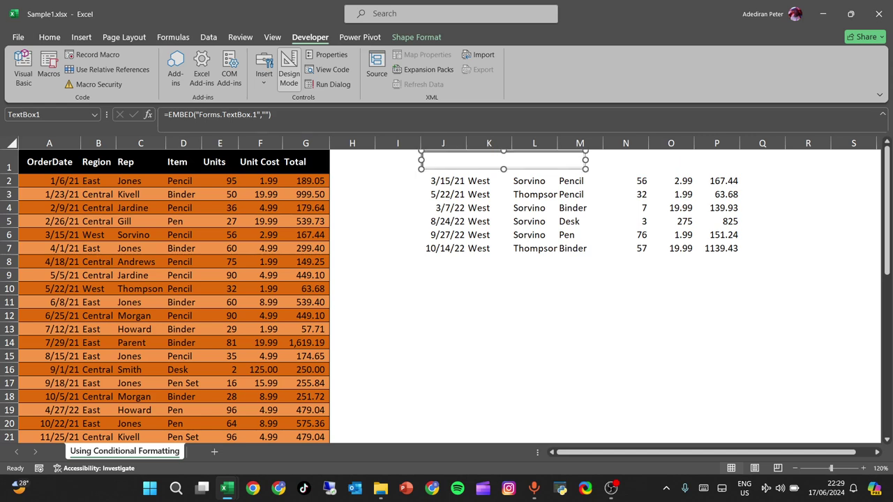
Step: Set the text box's LinkedCell property to J1 and leave Design Mode
right_click(448, 161)
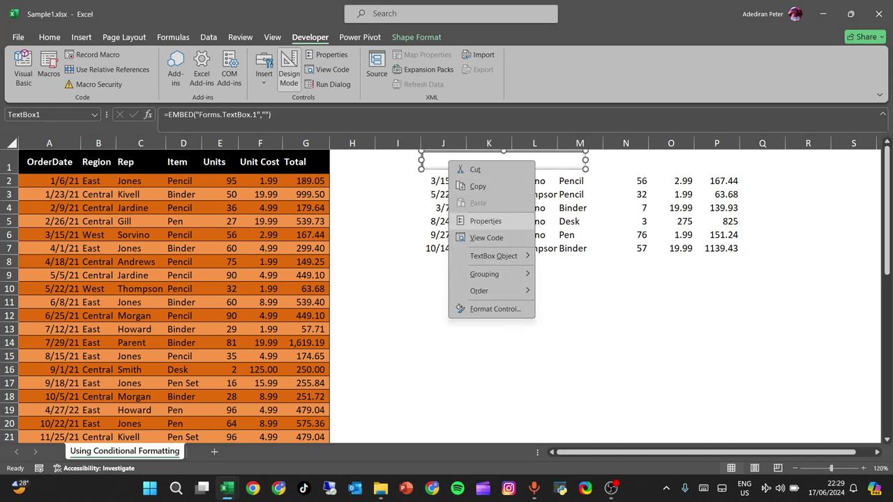
left_click(486, 221)
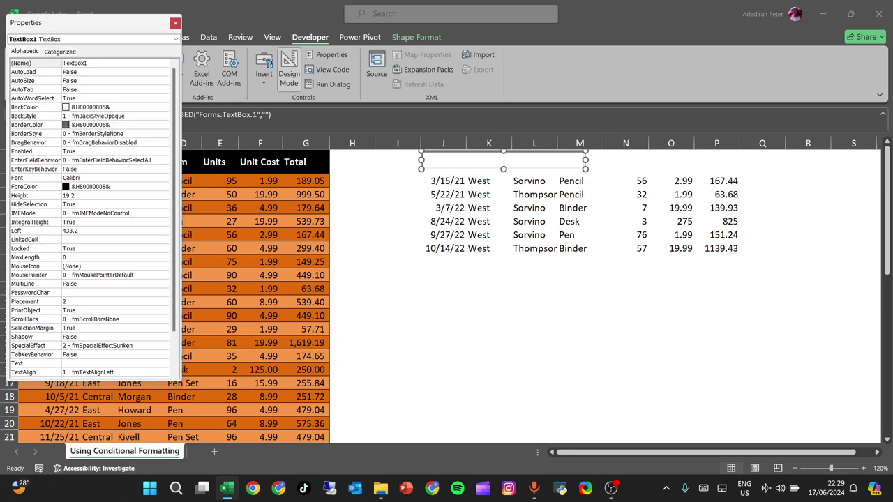
left_click(35, 240)
left_click(76, 240)
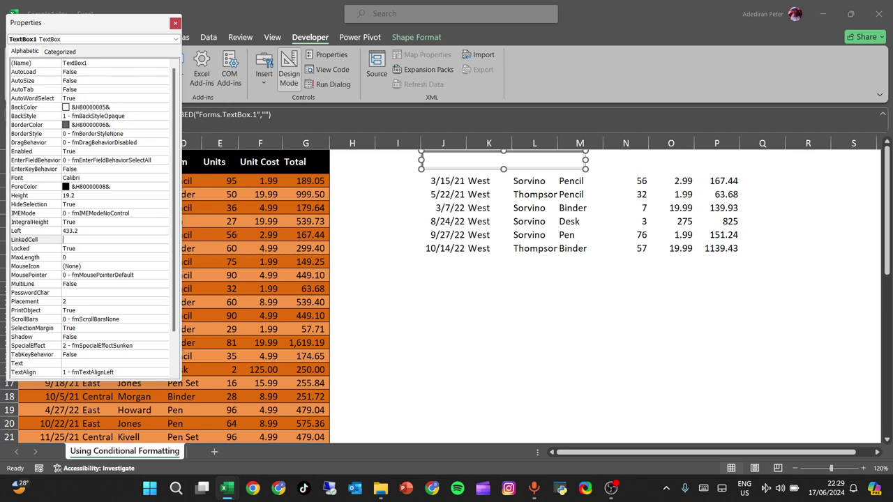
type("J1")
left_click(352, 289)
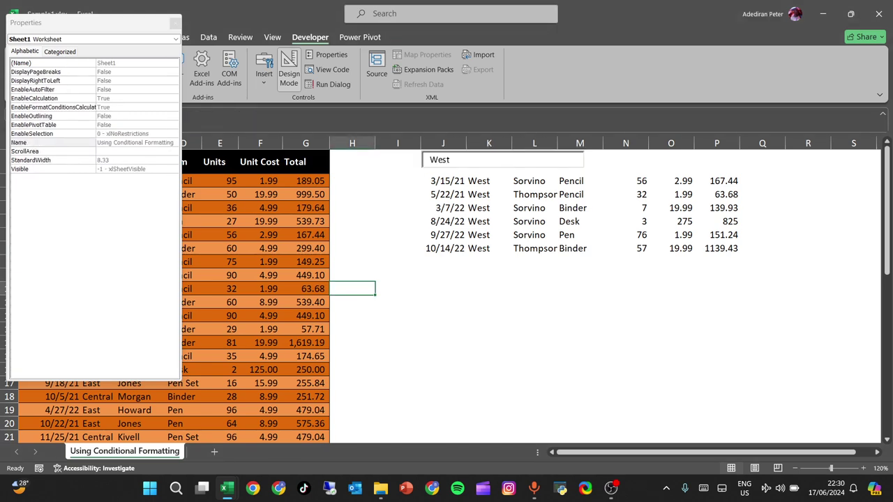
left_click(502, 159)
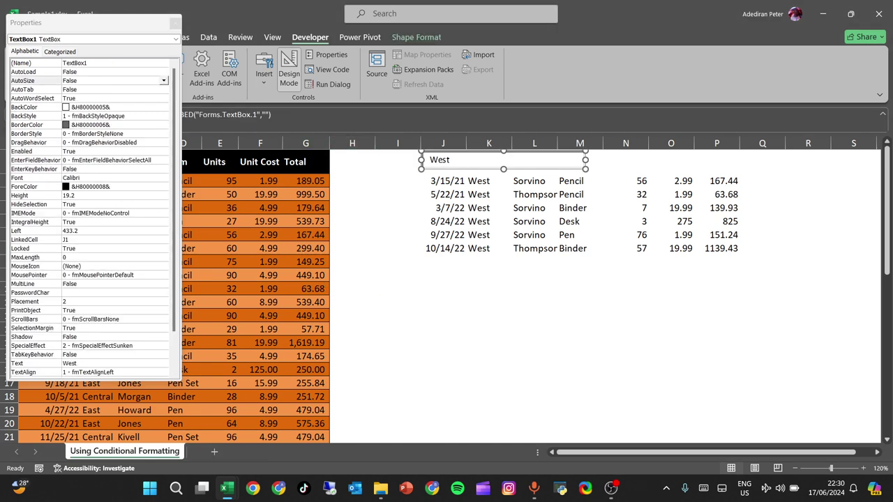
left_click(175, 23)
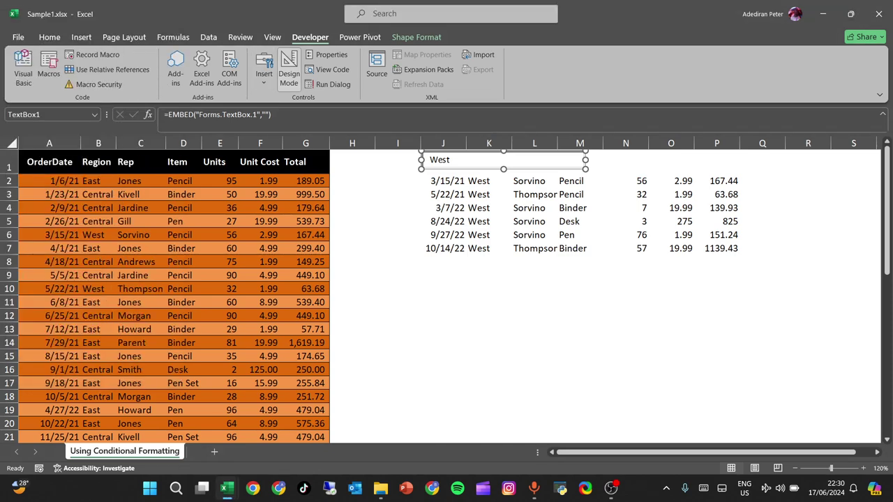
left_click(288, 70)
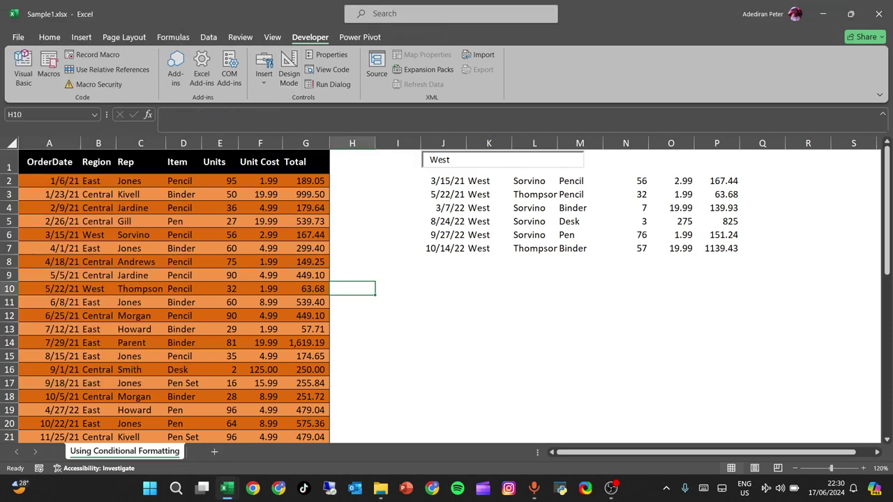
Step: Replace the region in the linked text box with Central, and select formula cell J2 to view the FILTER formula
left_click(489, 160)
key("BackSpace")
key("BackSpace")
key("BackSpace")
key("BackSpace")
type("West")
key("BackSpace")
key("BackSpace")
key("BackSpace")
key("BackSpace")
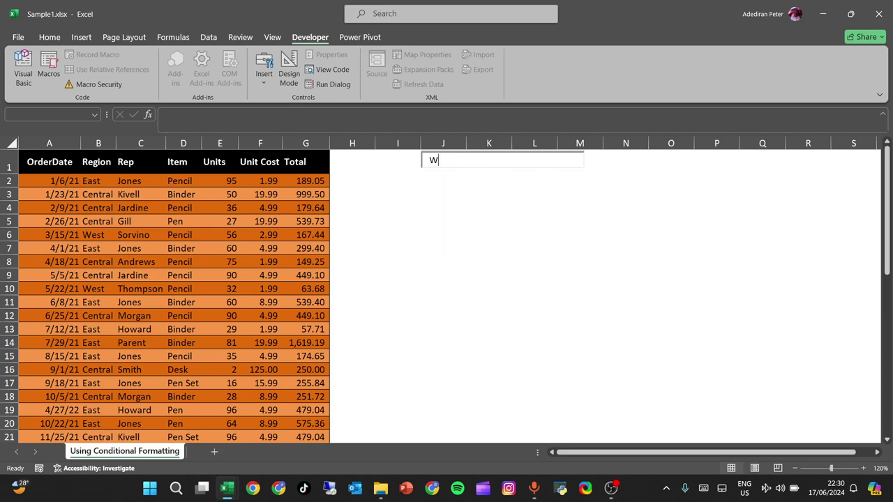
type("Central")
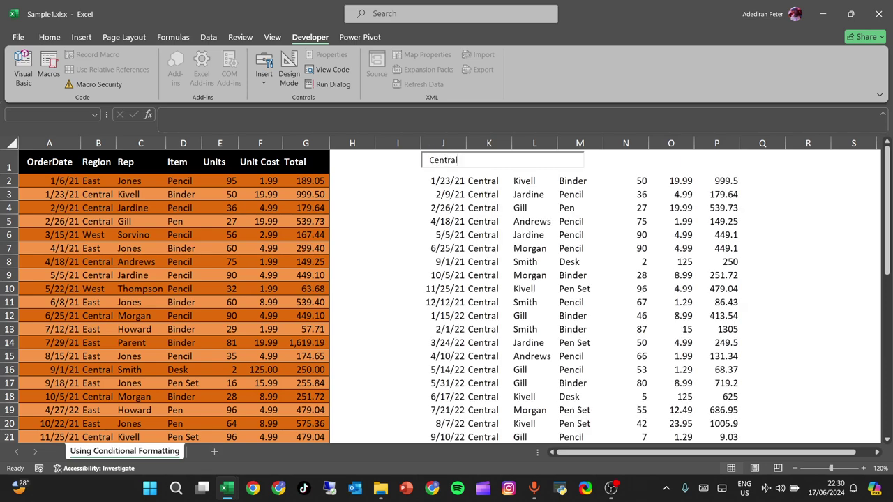
left_click(489, 235)
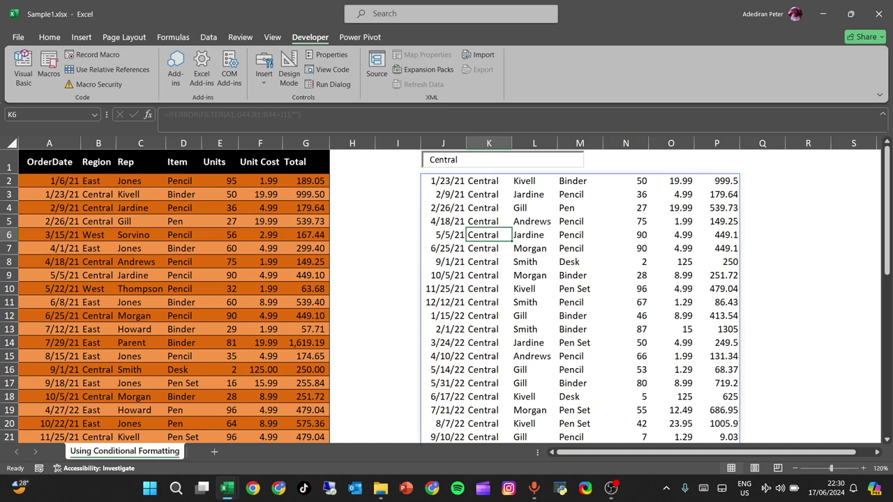
left_click(443, 182)
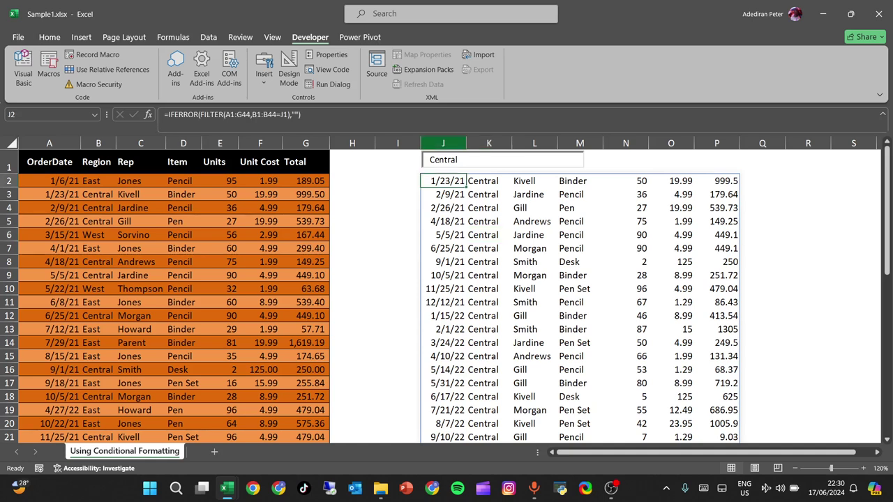
Step: Create a formula-based conditional formatting rule for columns J to P using =$J1<>""
left_click_drag(442, 143, 716, 143)
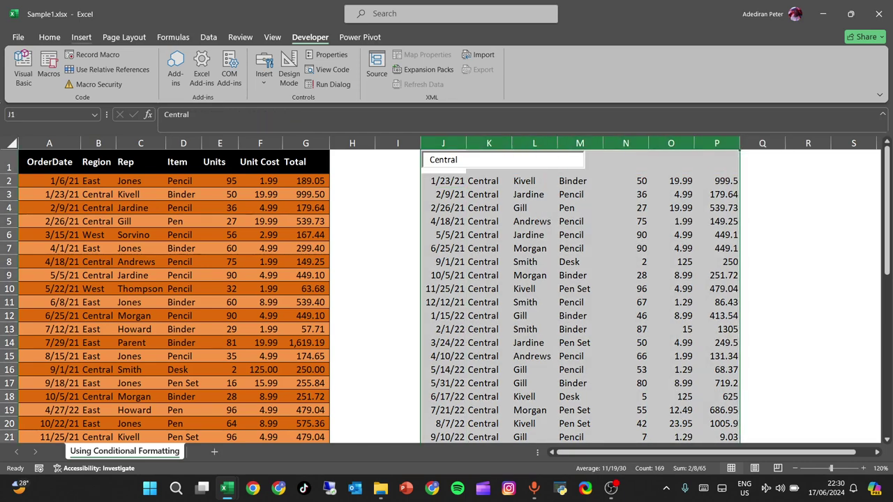
left_click(49, 37)
left_click(488, 69)
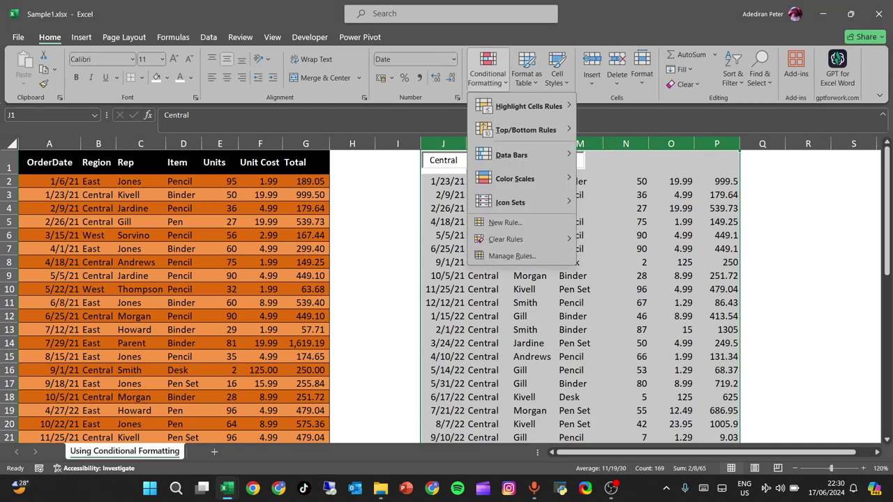
left_click(505, 221)
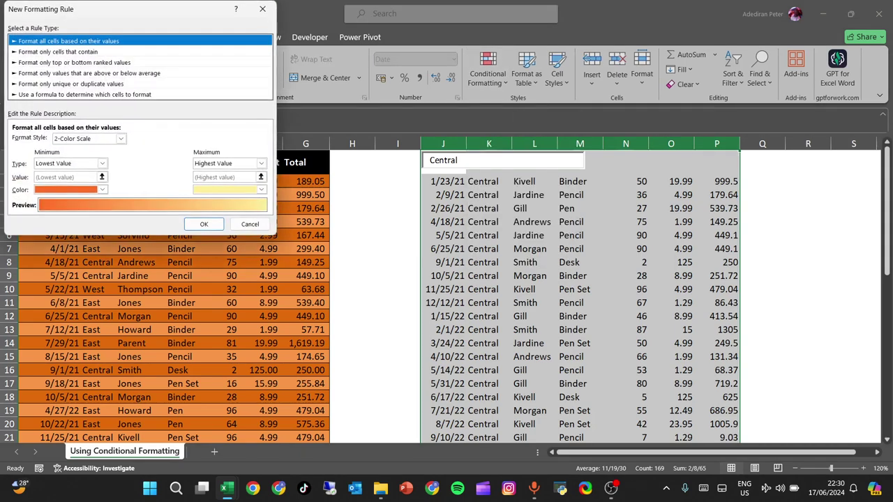
left_click(85, 94)
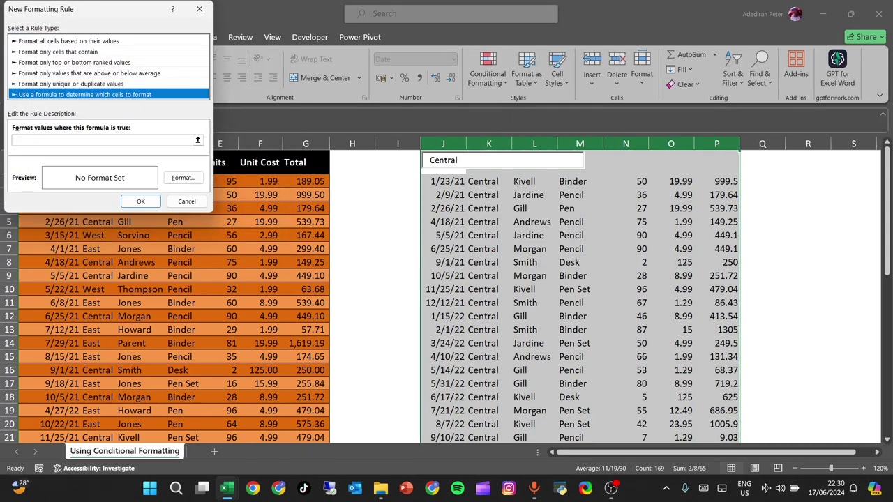
left_click(101, 140)
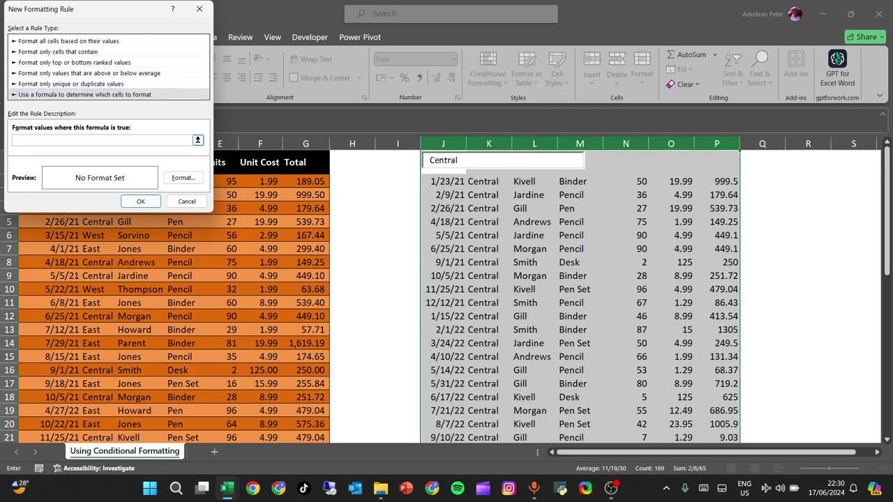
left_click(399, 162)
key("Right")
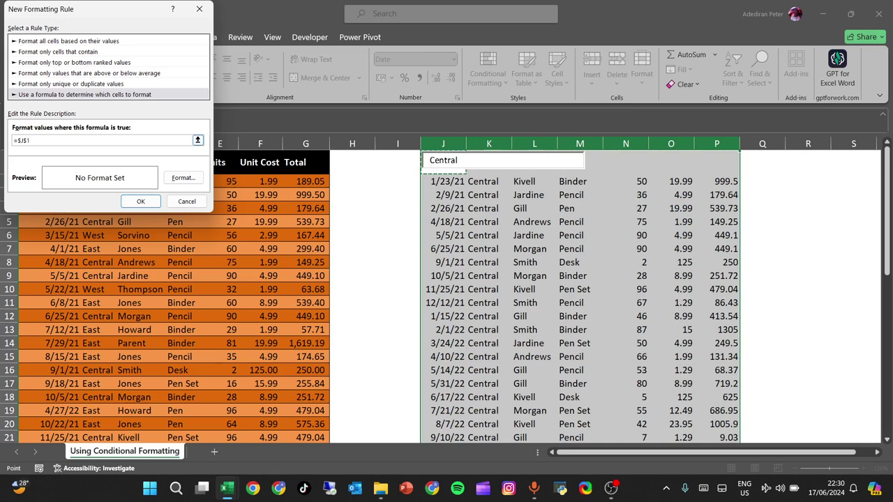
key("BackSpace")
key("BackSpace")
type("1<>\"\"")
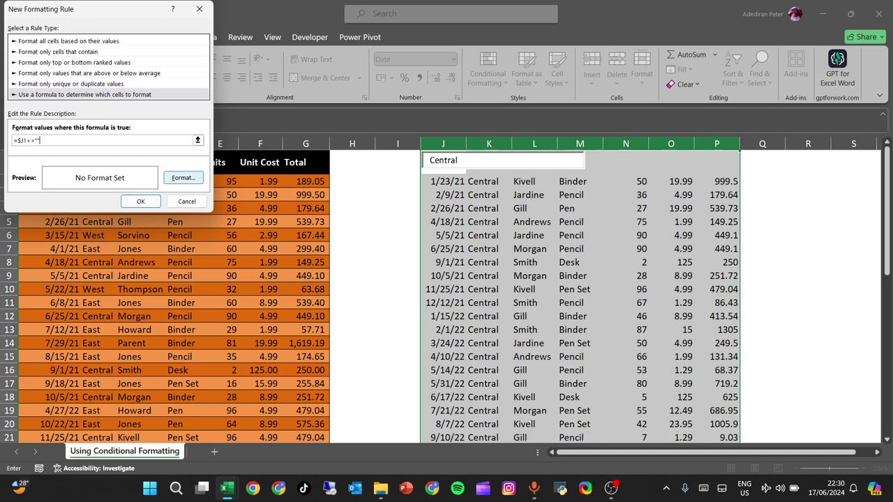
Step: Give the new formatting rule an outline border and apply it to the selected columns
left_click(183, 177)
left_click(183, 65)
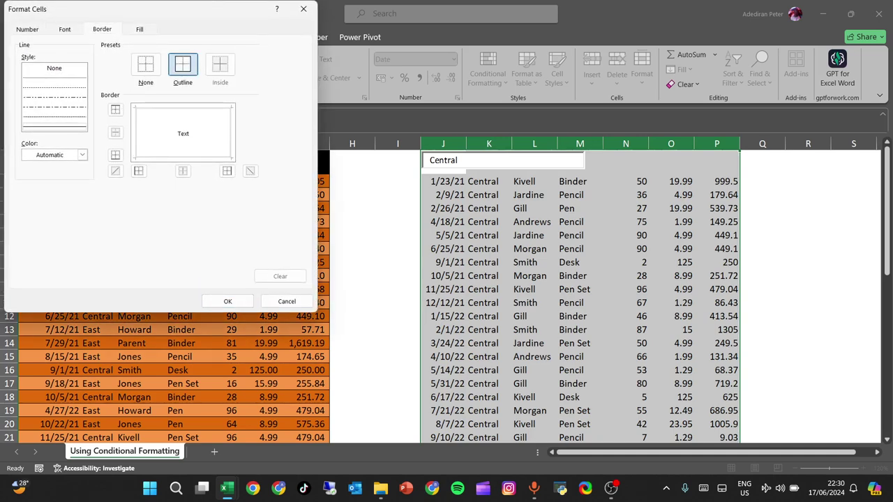
left_click(227, 302)
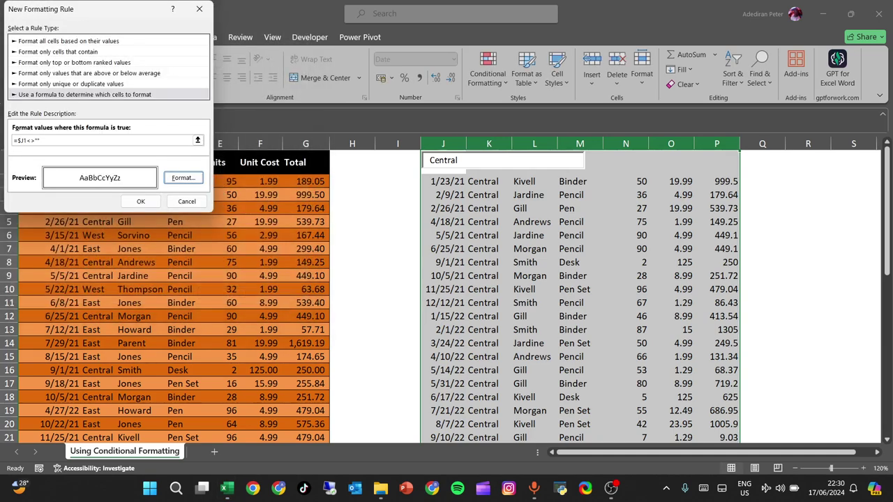
left_click(140, 201)
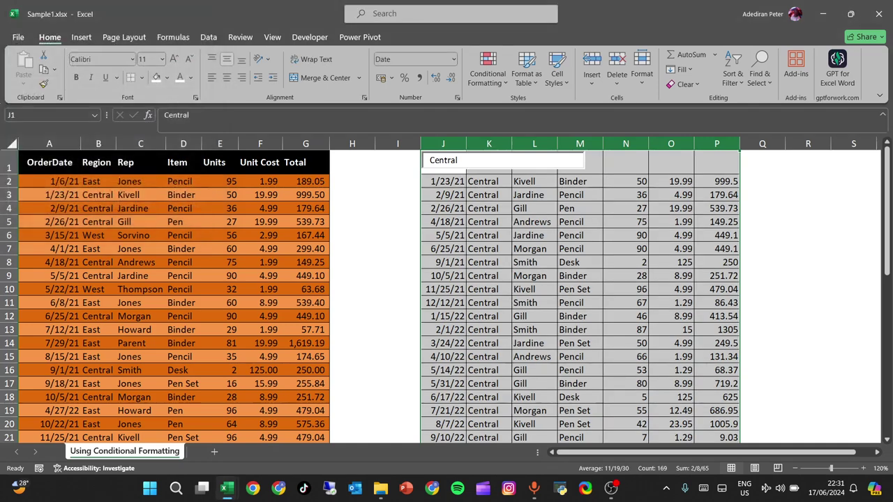
Step: Change the region in the linked text box to East to test the conditional borders
left_click(488, 195)
left_click(458, 161)
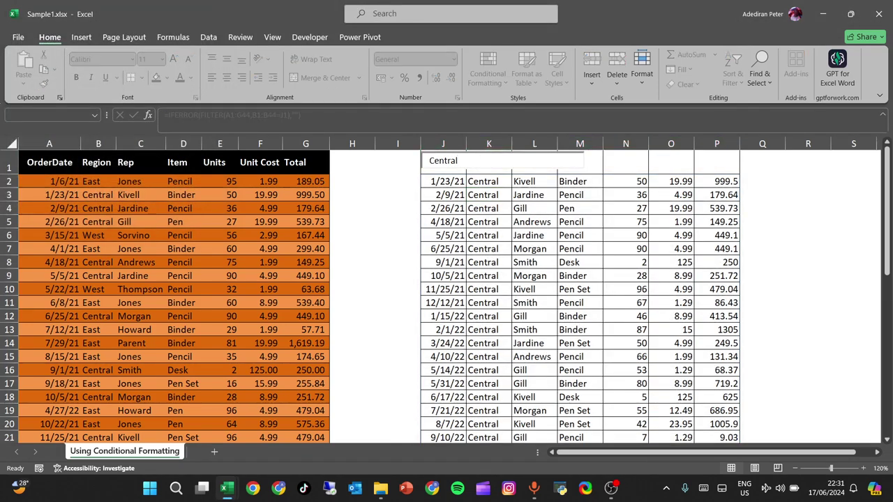
key("BackSpace")
key("BackSpace")
key("BackSpace")
key("BackSpace")
key("BackSpace")
key("BackSpace")
key("BackSpace")
type("Eas")
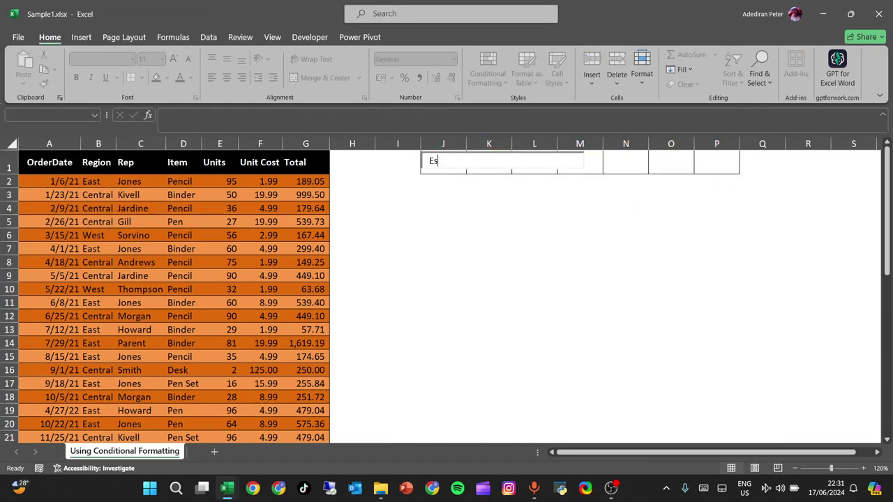
type("t")
key("Return")
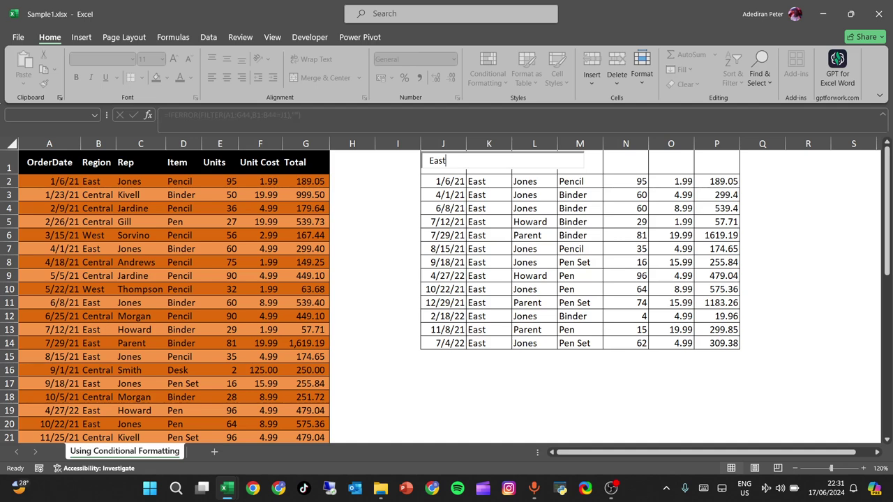
Step: Change the region in the linked text box to West
key("BackSpace")
key("BackSpace")
key("BackSpace")
key("BackSpace")
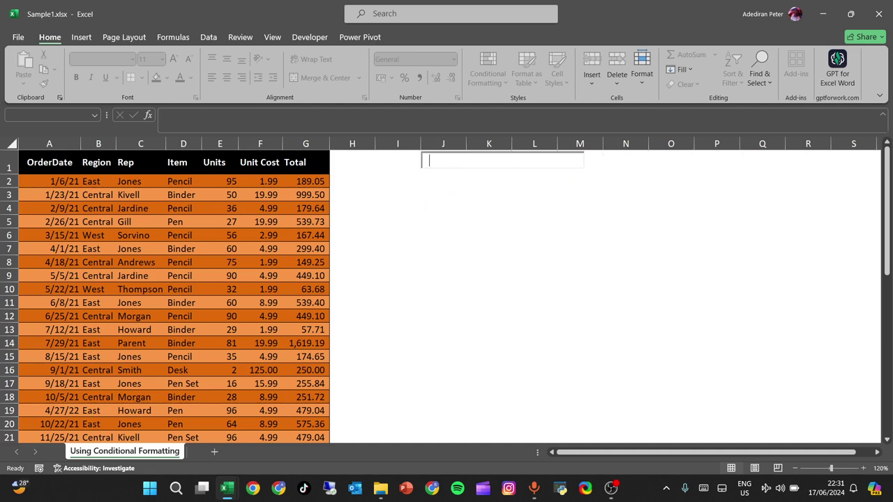
type("West")
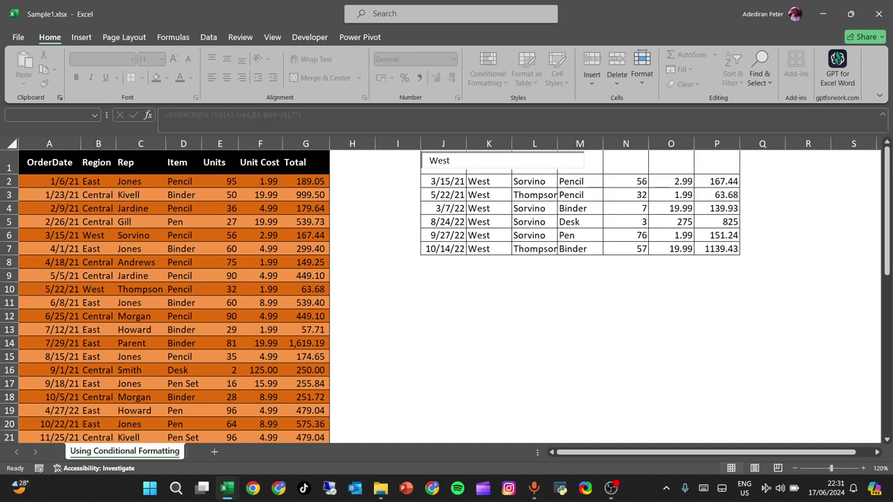
Step: Change the region in the linked text box to Central and return the selection to the worksheet cells
key("BackSpace")
key("BackSpace")
key("BackSpace")
key("BackSpace")
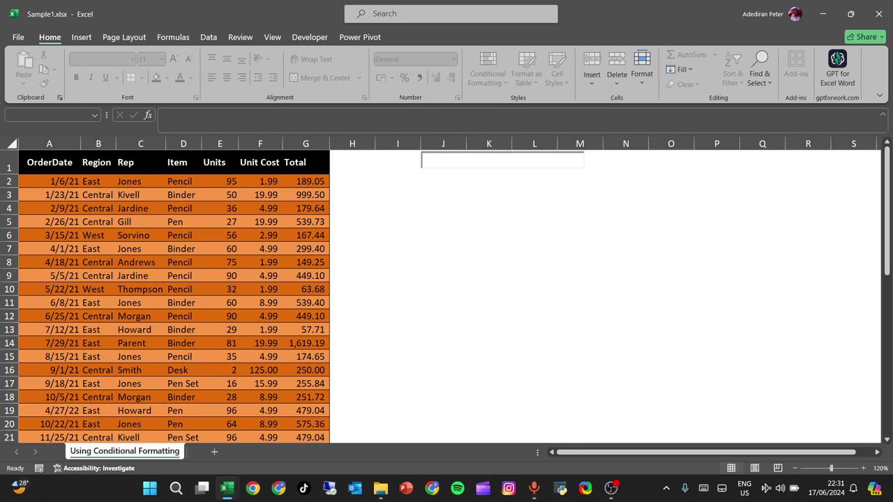
type("Central")
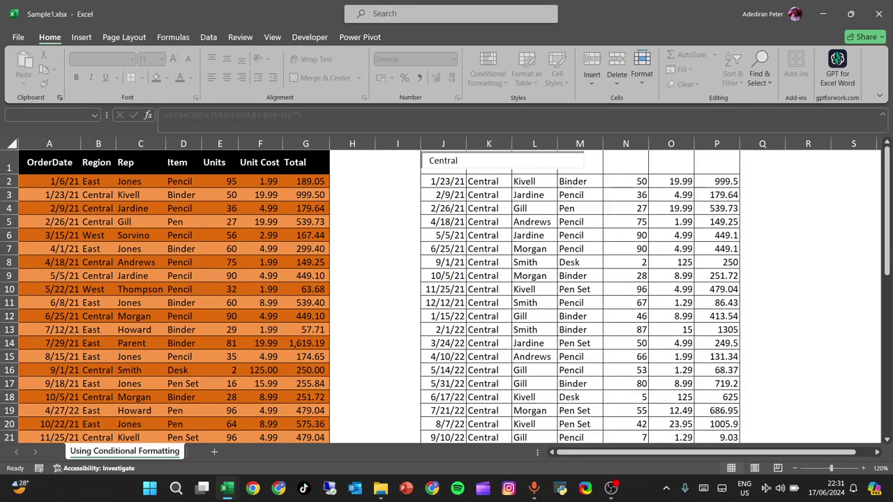
left_click(489, 222)
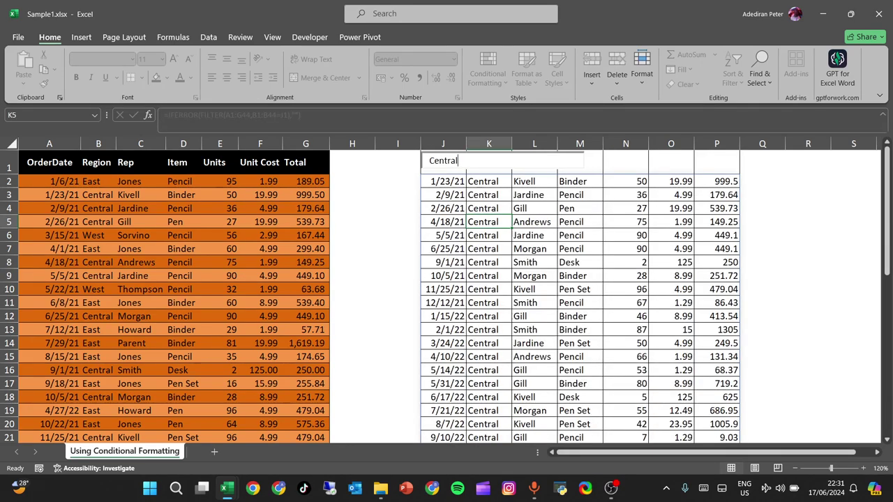